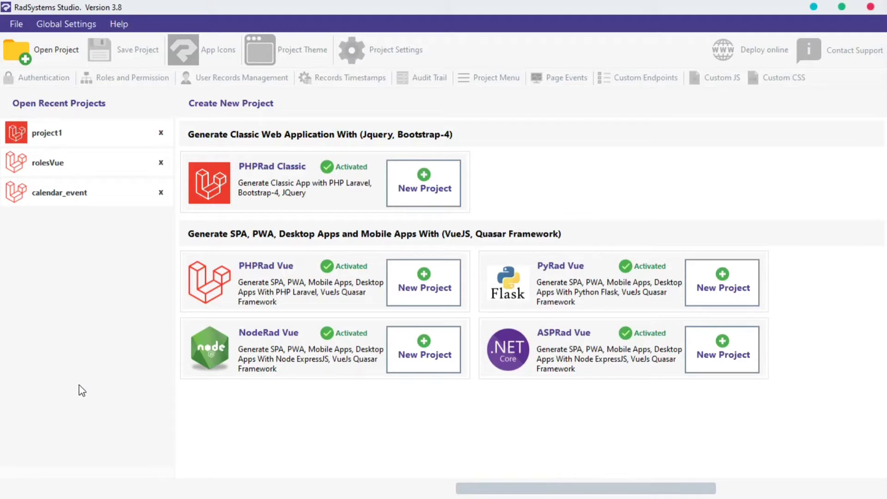
- Open the recent project project1 and show the properties of the Sales table's Add page
{"action": "left_click", "coordinate": [70, 139]}
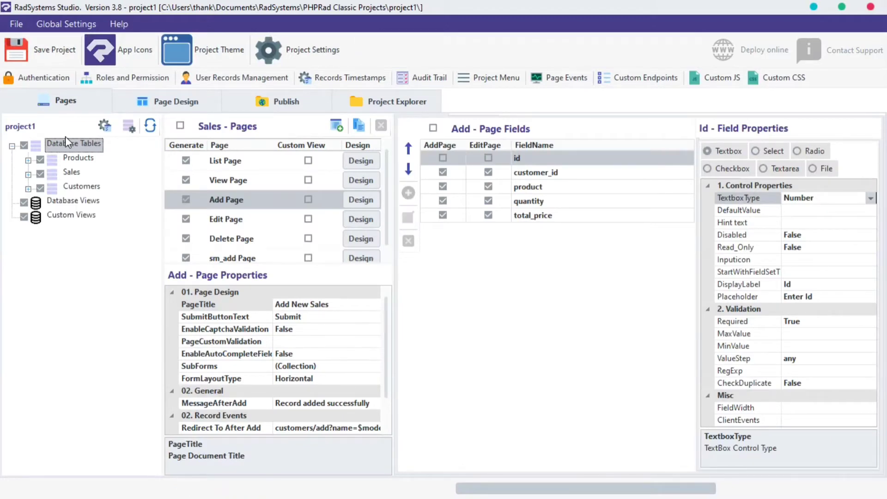
{"action": "left_click", "coordinate": [74, 172]}
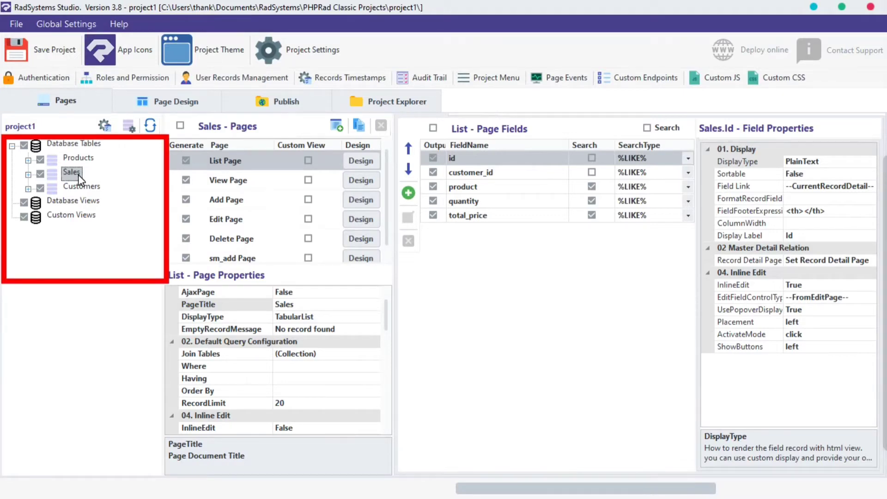
{"action": "left_click", "coordinate": [248, 205]}
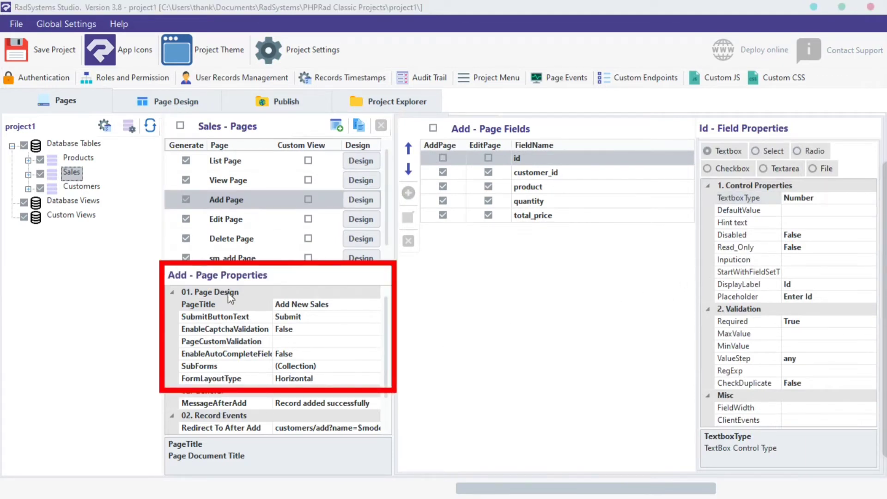
- Examine the page title and submit button text properties of the Sales Add page
{"action": "left_click", "coordinate": [209, 280]}
{"action": "left_click", "coordinate": [216, 305]}
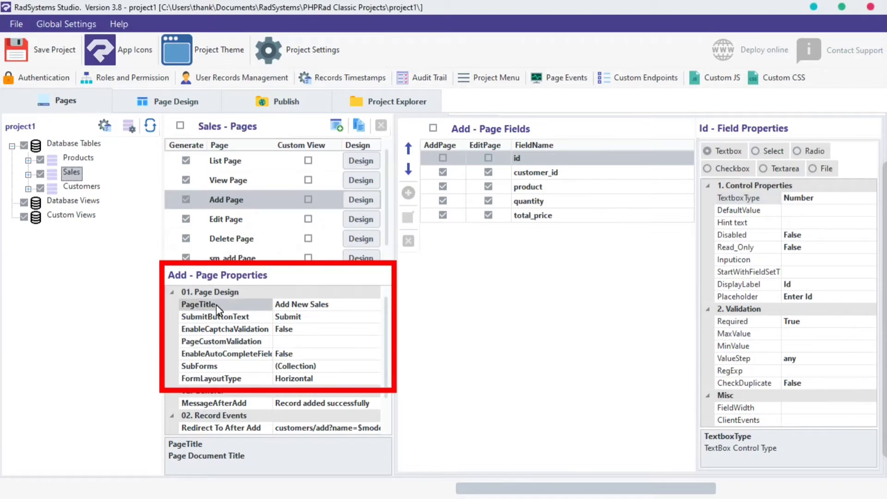
{"action": "key", "text": "Tab"}
{"action": "left_click", "coordinate": [347, 307]}
{"action": "left_click_drag", "start_coordinate": [348, 308], "coordinate": [199, 318]}
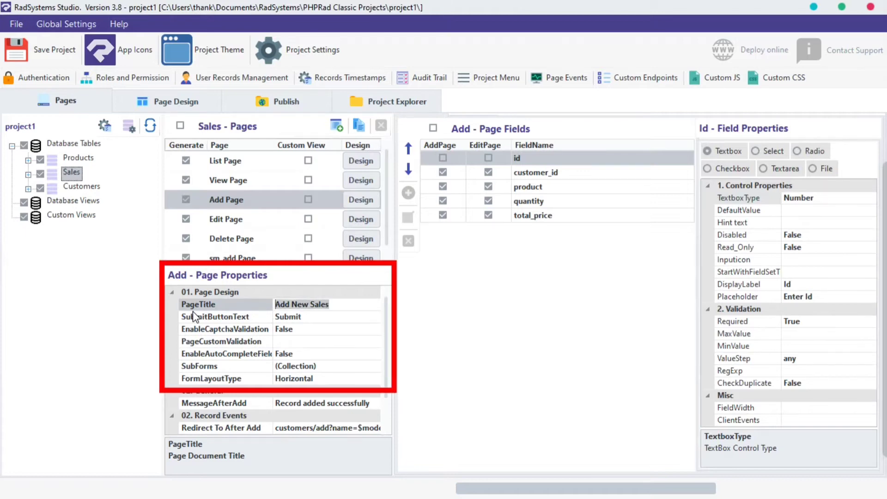
{"action": "left_click", "coordinate": [193, 312]}
{"action": "key", "text": "Tab"}
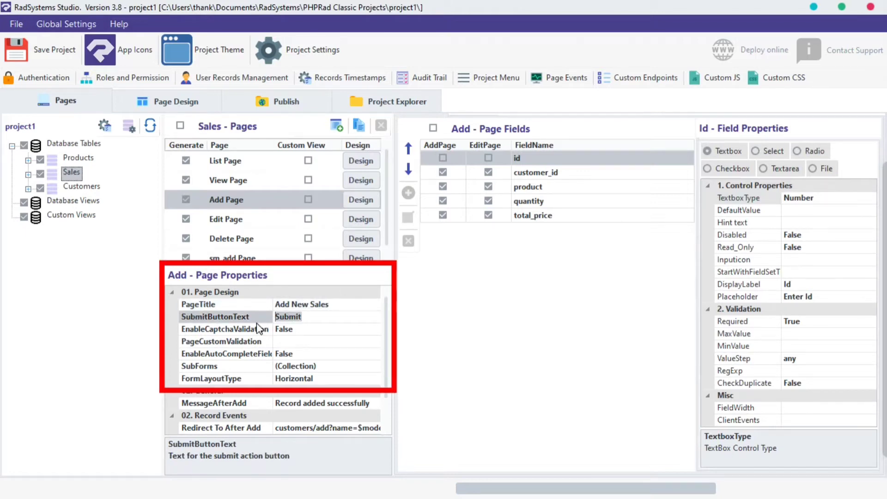
{"action": "left_click", "coordinate": [352, 327]}
- Publish the project and preview its Add New Sales form in a maximized browser window
{"action": "left_click", "coordinate": [272, 109]}
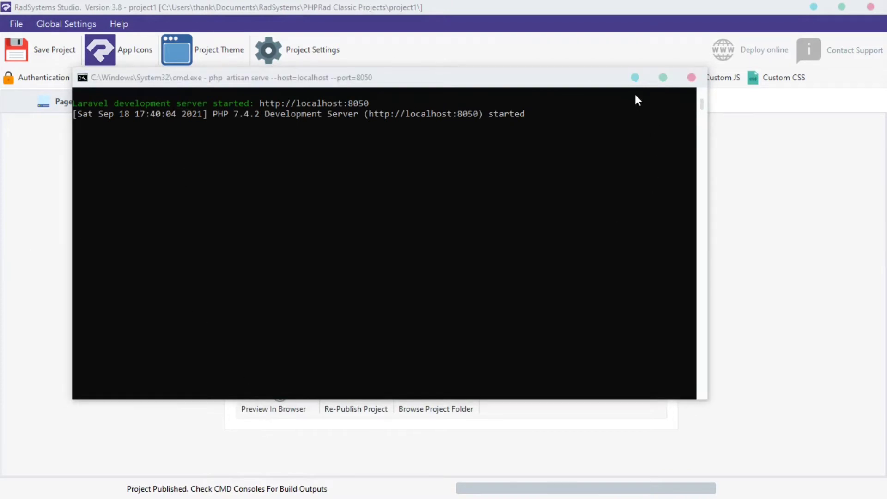
{"action": "left_click", "coordinate": [780, 222]}
{"action": "left_click", "coordinate": [273, 393]}
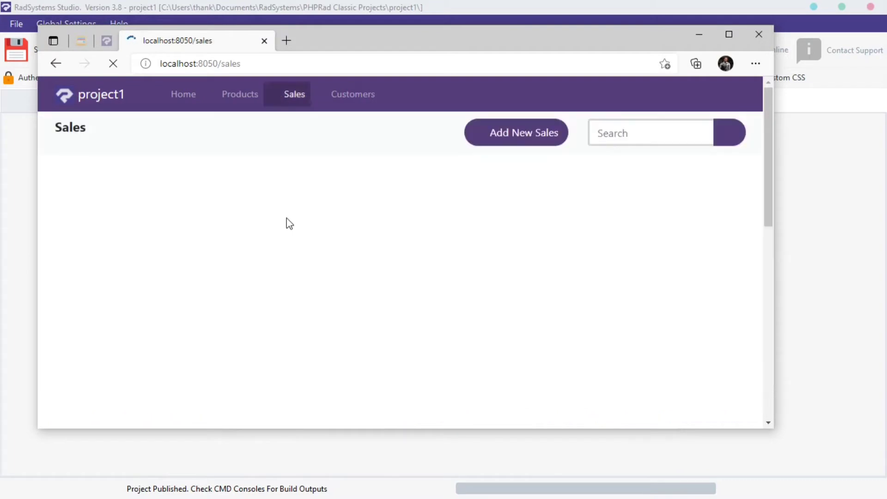
{"action": "left_click", "coordinate": [740, 35]}
{"action": "left_click", "coordinate": [566, 111]}
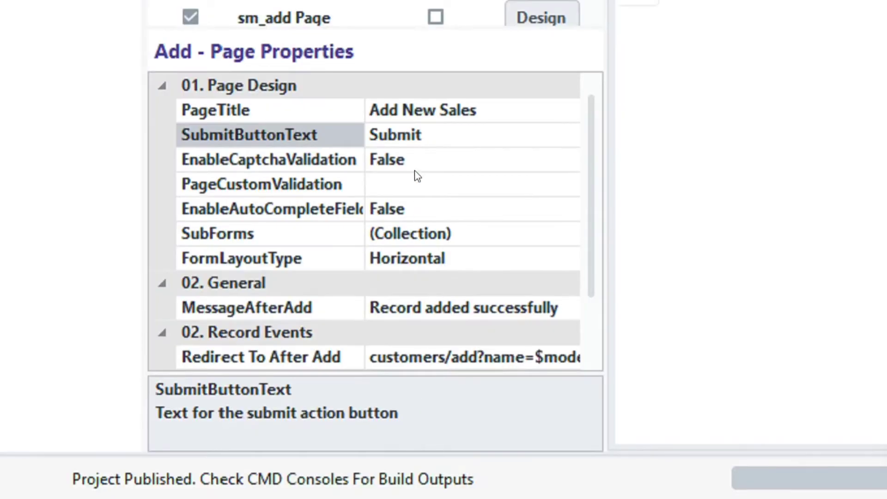
- Set the Add page's submit button text to "Submit now" and publish the project again
{"action": "left_click_drag", "start_coordinate": [423, 135], "coordinate": [359, 125]}
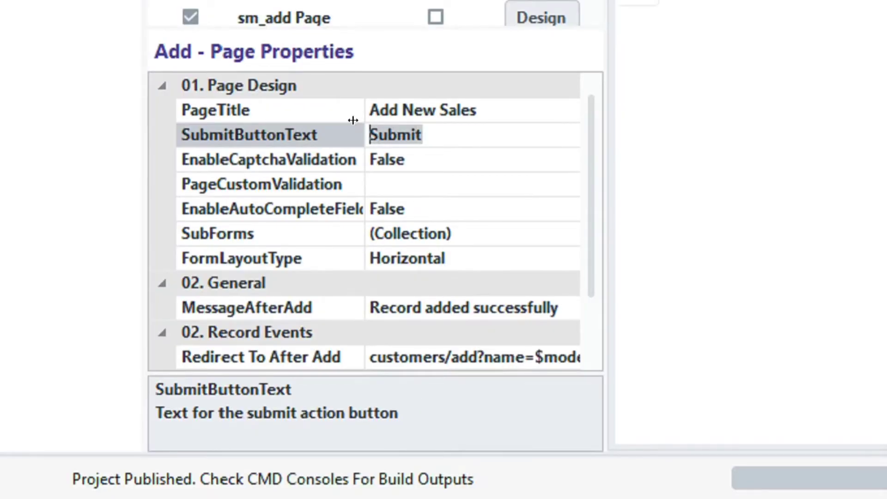
{"action": "key", "text": "End"}
{"action": "type", "text": "no"}
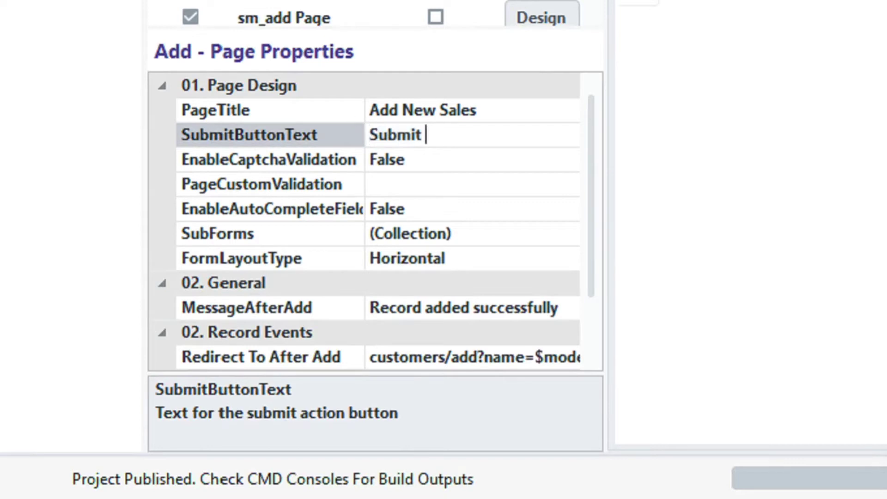
{"action": "type", "text": "w"}
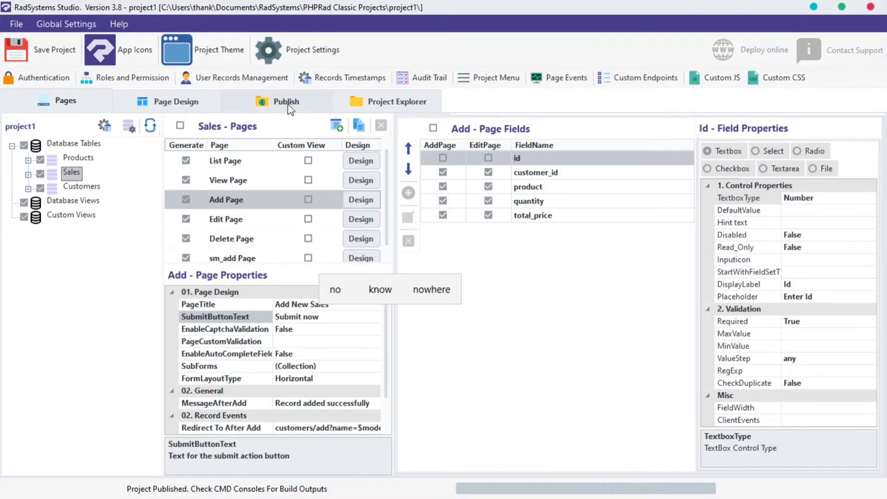
{"action": "left_click", "coordinate": [290, 109]}
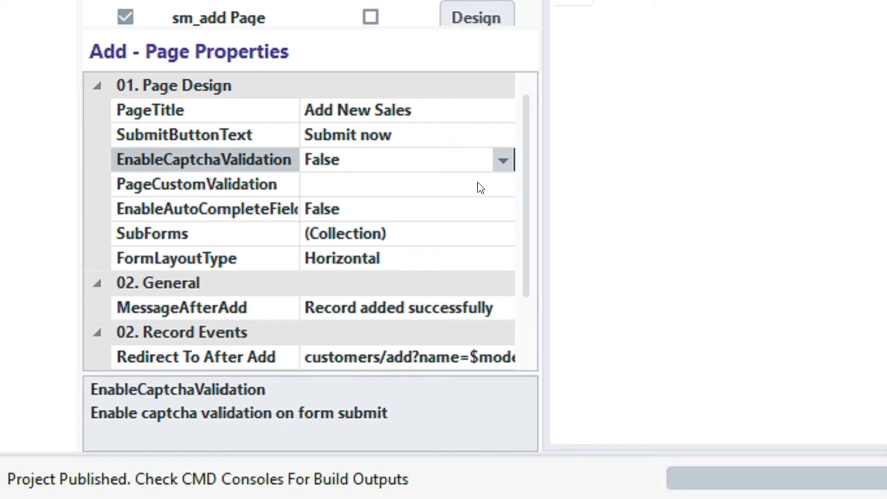
- Set captcha validation to True for the Add page, republish, and check the code field on the previewed sales form
{"action": "left_click", "coordinate": [513, 160]}
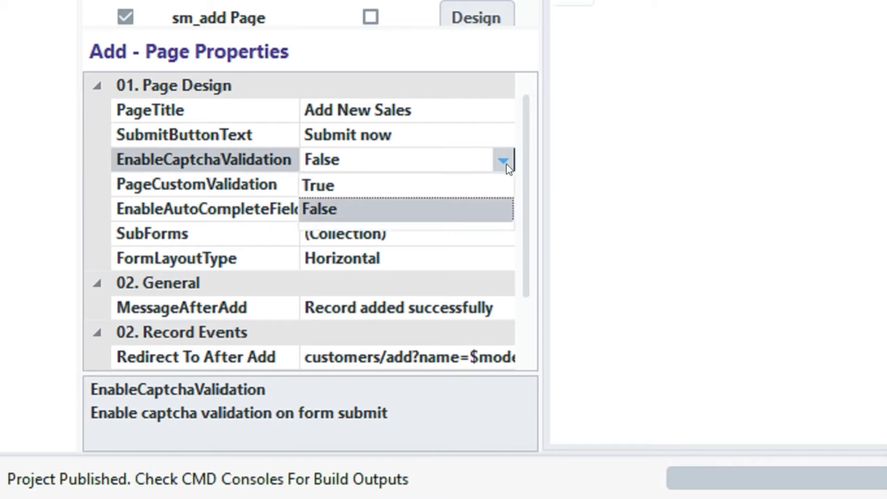
{"action": "left_click", "coordinate": [399, 188]}
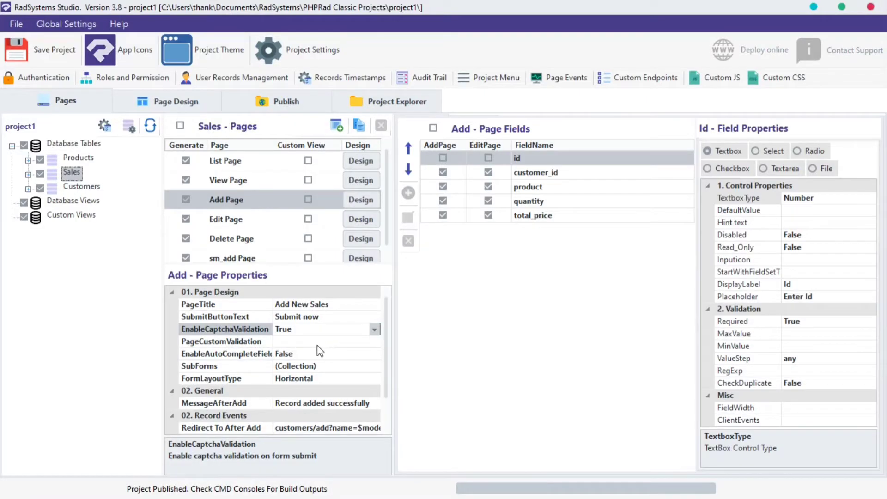
{"action": "left_click", "coordinate": [276, 109]}
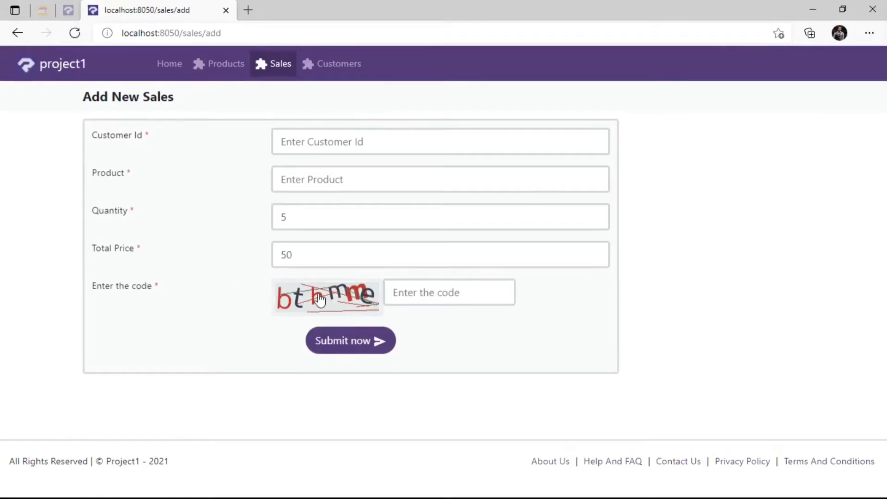
{"action": "left_click", "coordinate": [449, 304]}
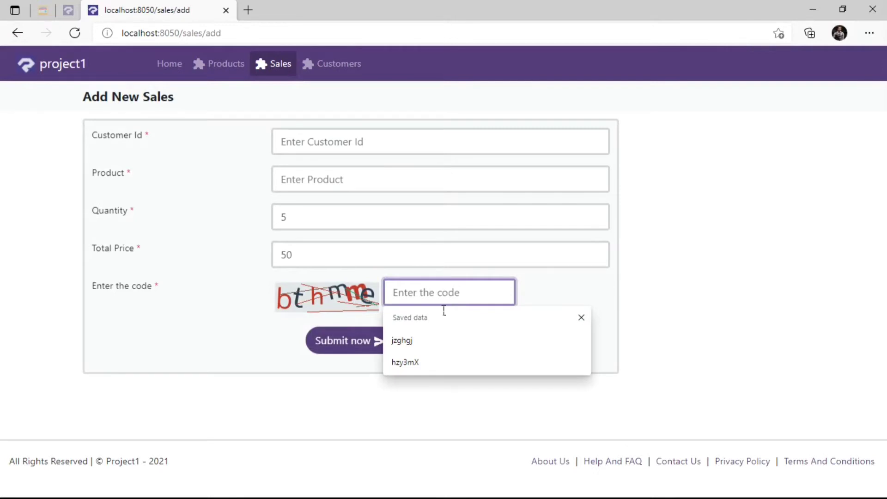
{"action": "left_click", "coordinate": [169, 349]}
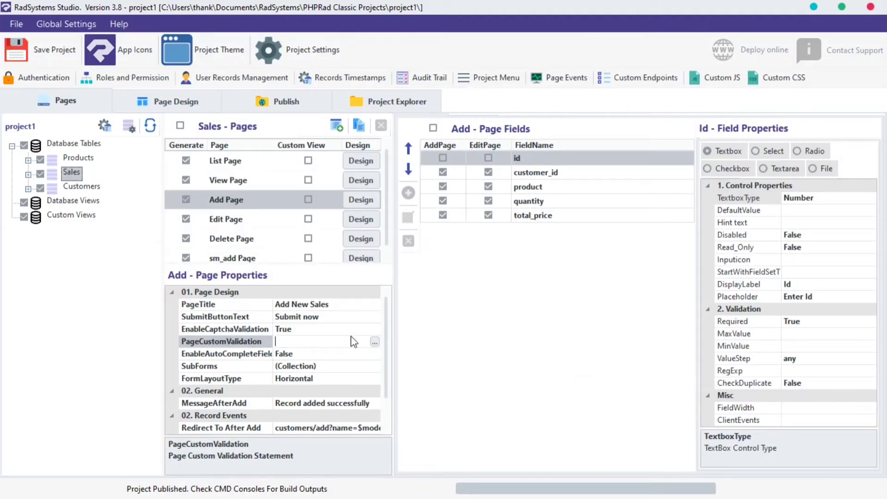
- Examine the Add page's custom validation function code and close it without changes
{"action": "left_click", "coordinate": [375, 342]}
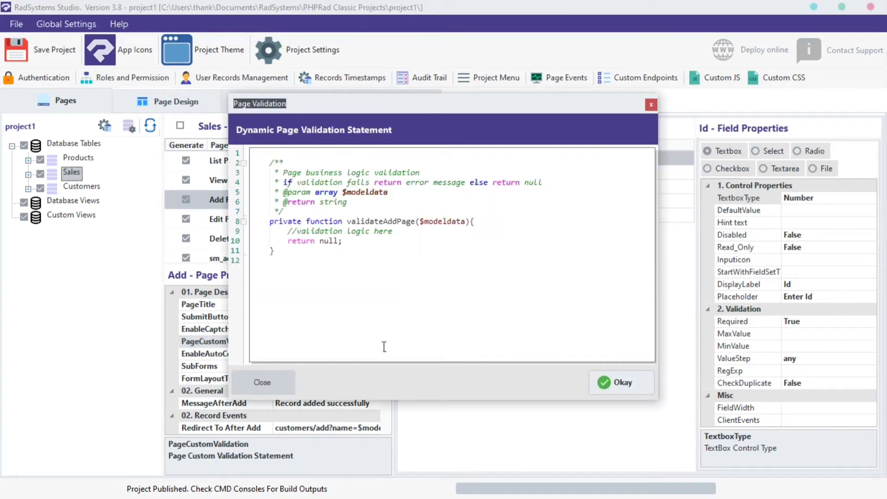
{"action": "left_click_drag", "start_coordinate": [293, 253], "coordinate": [271, 158]}
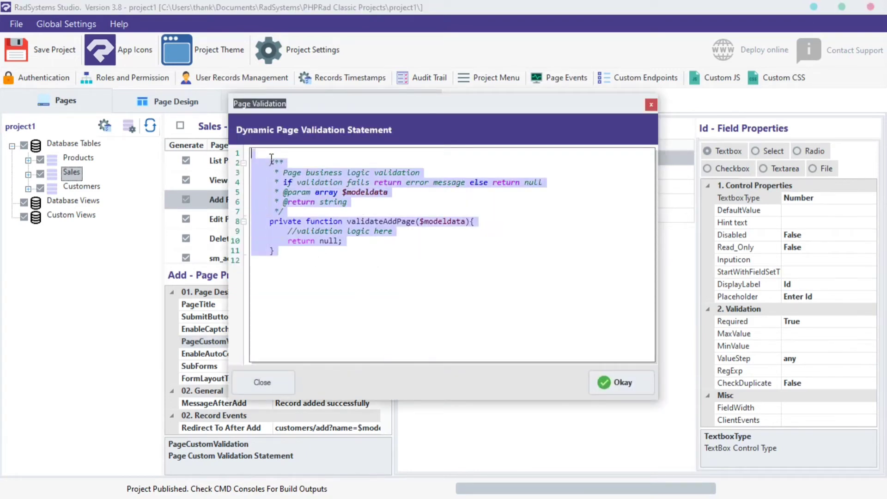
{"action": "left_click", "coordinate": [491, 308]}
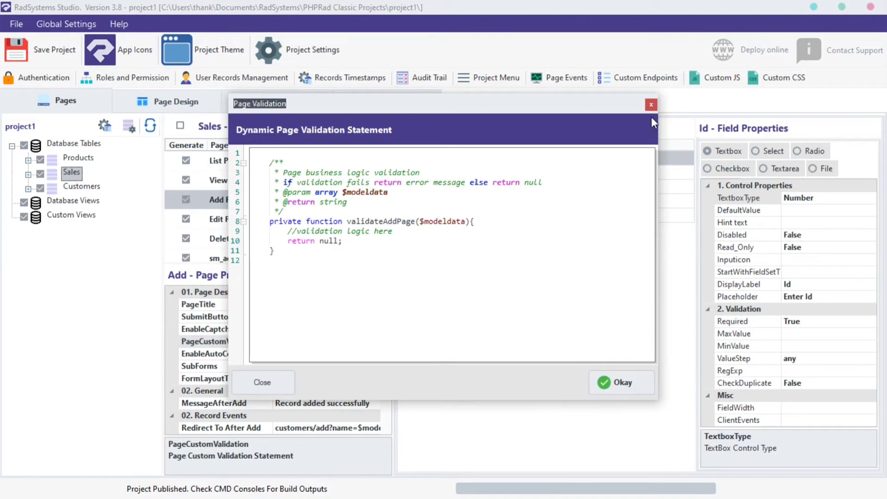
{"action": "left_click", "coordinate": [651, 103]}
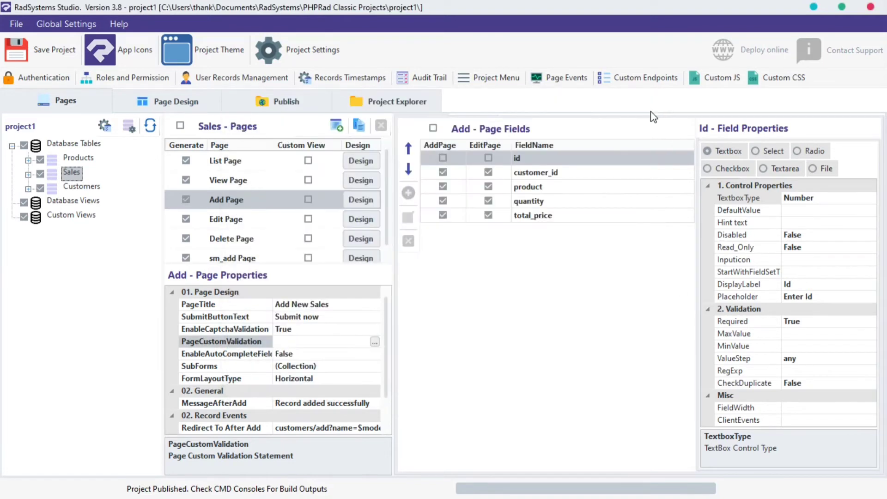
- Set EnableAutoCompleteFields to True for the Add page
{"action": "left_click", "coordinate": [256, 355]}
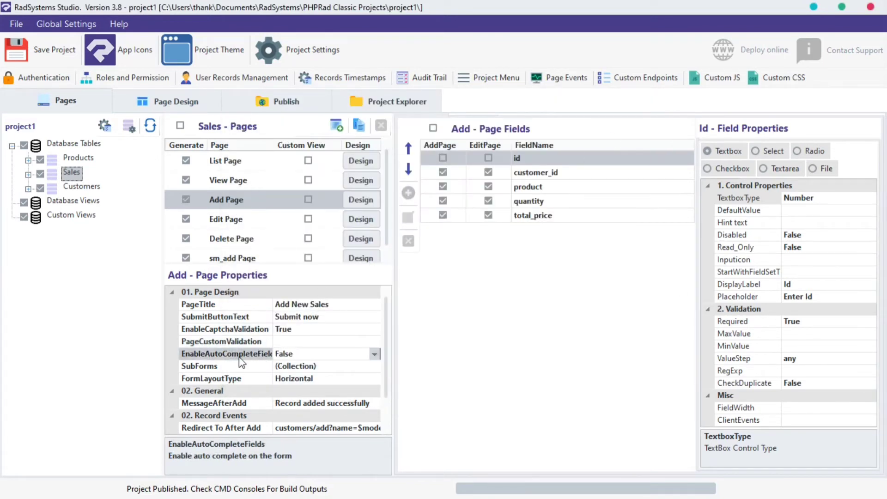
{"action": "left_click", "coordinate": [319, 357]}
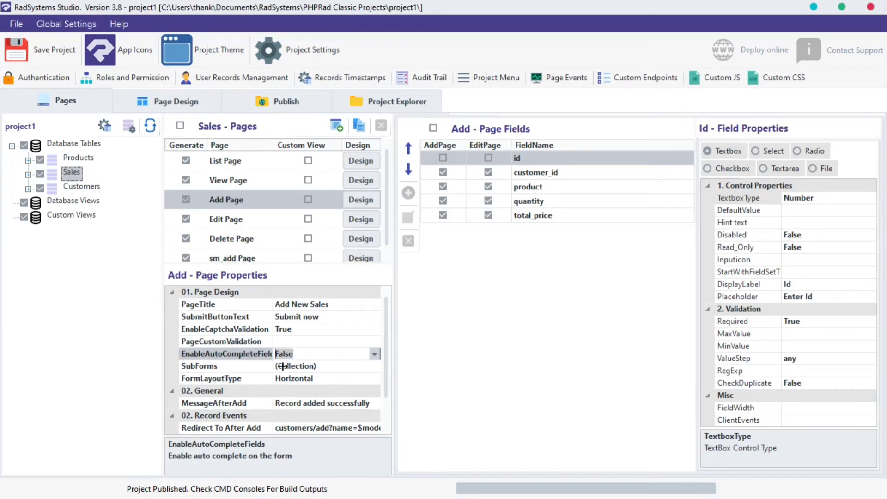
{"action": "left_click", "coordinate": [374, 354]}
{"action": "left_click", "coordinate": [332, 368]}
- Open the Add page's SubForms collection and add a sub form
{"action": "left_click", "coordinate": [246, 367]}
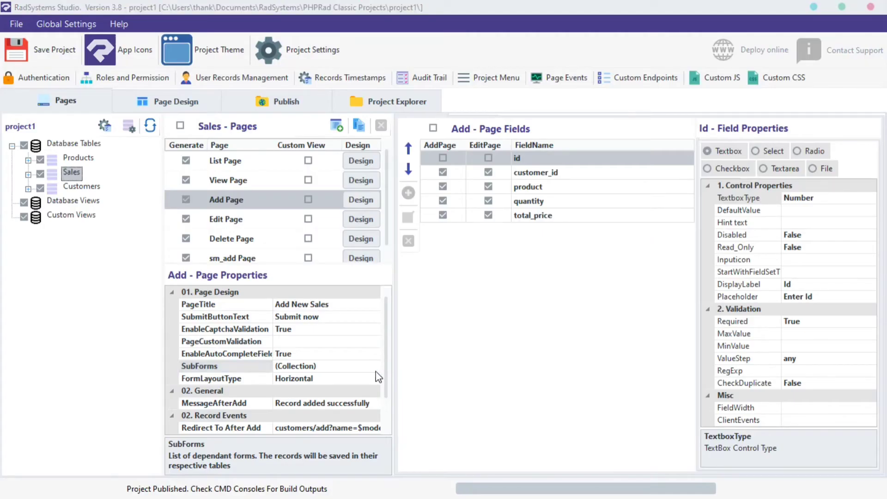
{"action": "left_click", "coordinate": [377, 370]}
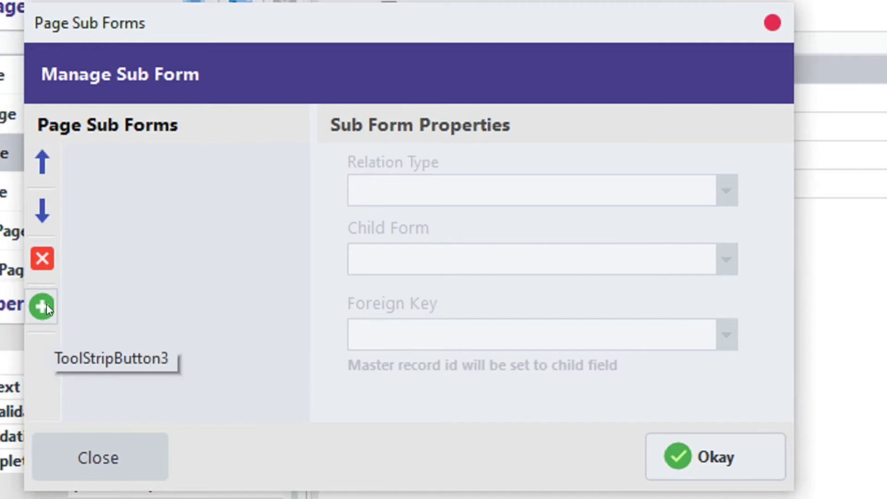
{"action": "left_click", "coordinate": [262, 275]}
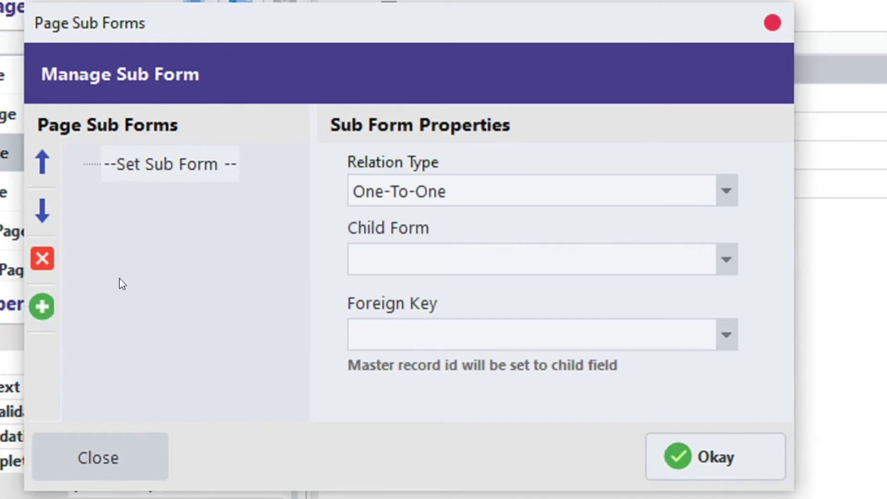
- Add two more sub forms to the page's sub form list
{"action": "left_click", "coordinate": [42, 306]}
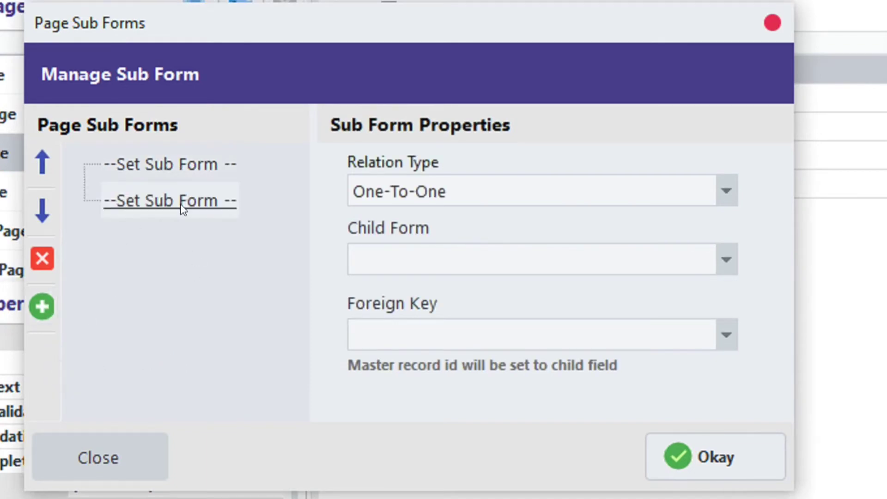
{"action": "left_click", "coordinate": [43, 271]}
{"action": "left_click", "coordinate": [41, 306]}
{"action": "left_click", "coordinate": [42, 307]}
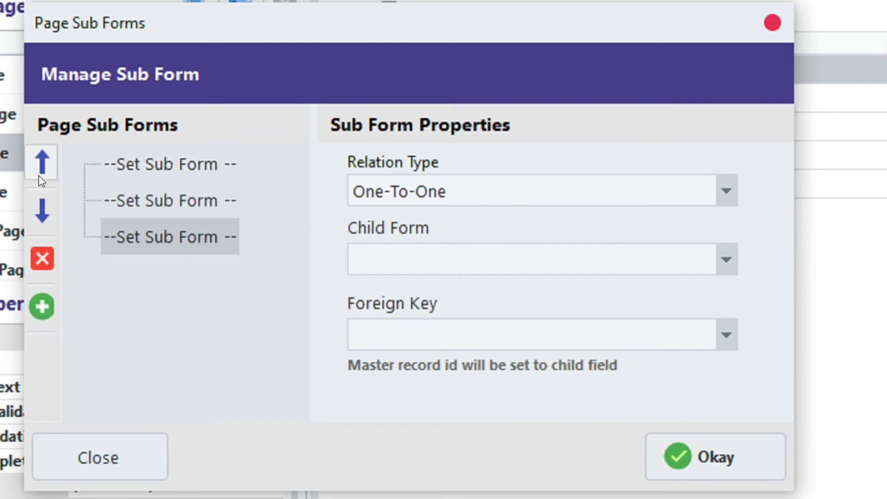
- Move the last sub form to the top of the list and back to the end, and delete two sub forms
{"action": "left_click", "coordinate": [40, 179]}
{"action": "left_click", "coordinate": [41, 179]}
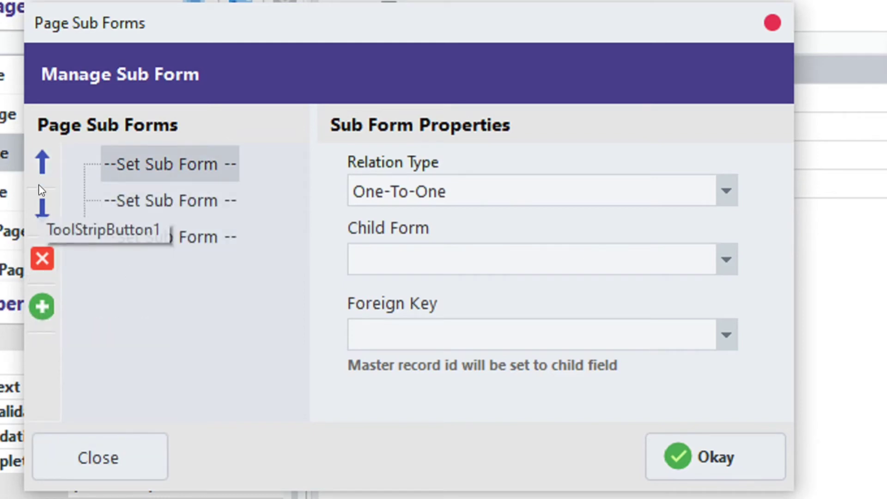
{"action": "left_click", "coordinate": [41, 203]}
{"action": "left_click", "coordinate": [41, 204]}
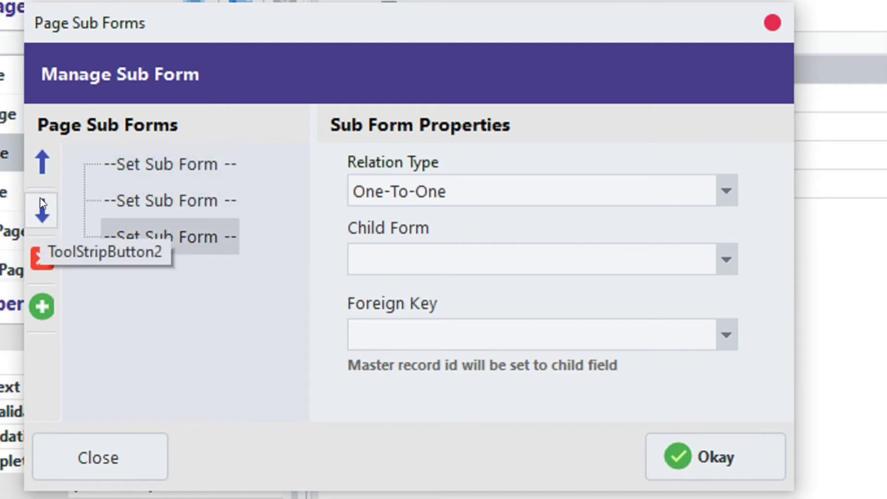
{"action": "left_click", "coordinate": [45, 254]}
{"action": "left_click", "coordinate": [45, 255]}
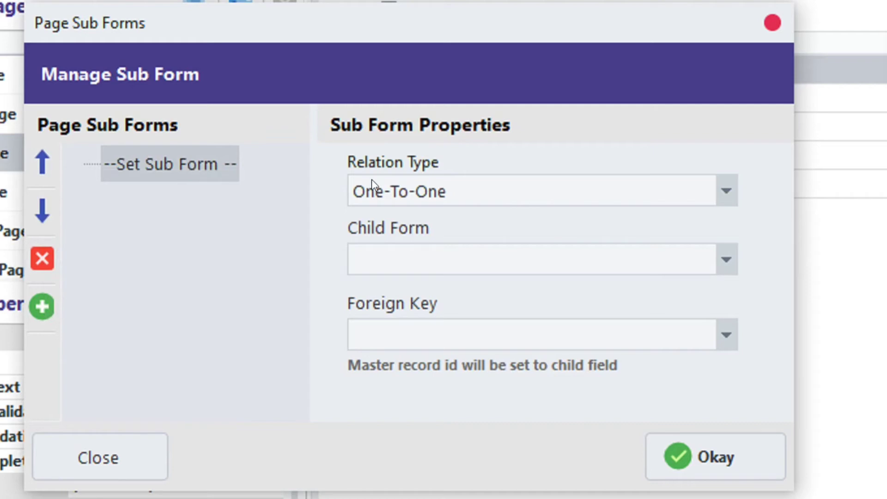
- Switch the sub form's relation type to One-To-Many and back to One-To-One
{"action": "left_click", "coordinate": [447, 191]}
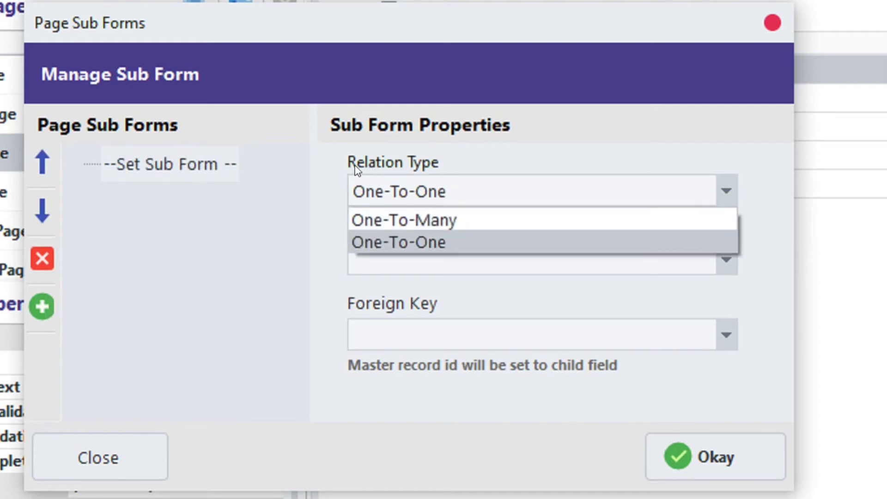
{"action": "left_click", "coordinate": [393, 220]}
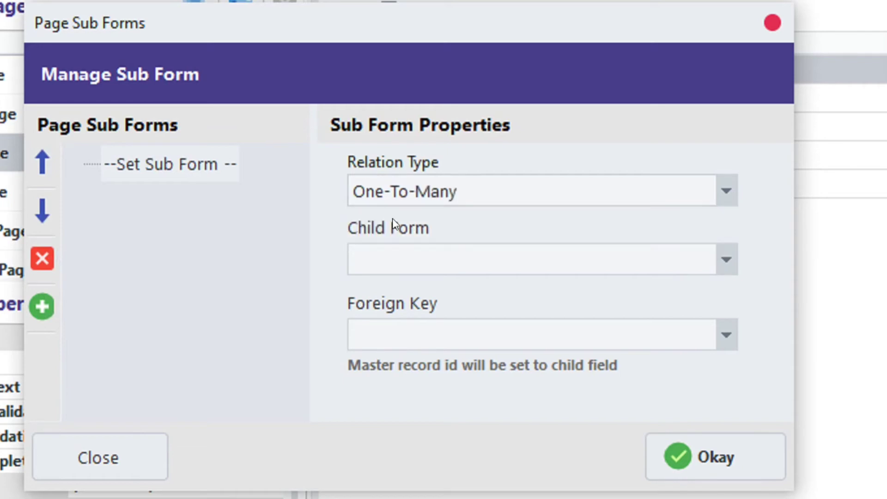
{"action": "left_click", "coordinate": [401, 193]}
{"action": "left_click", "coordinate": [407, 244]}
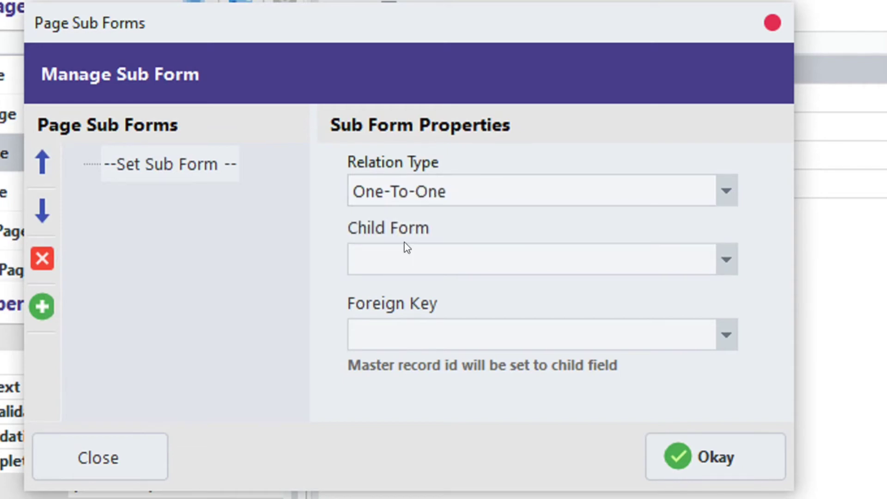
- Set the sub form's child form to products/add
{"action": "left_click", "coordinate": [724, 266]}
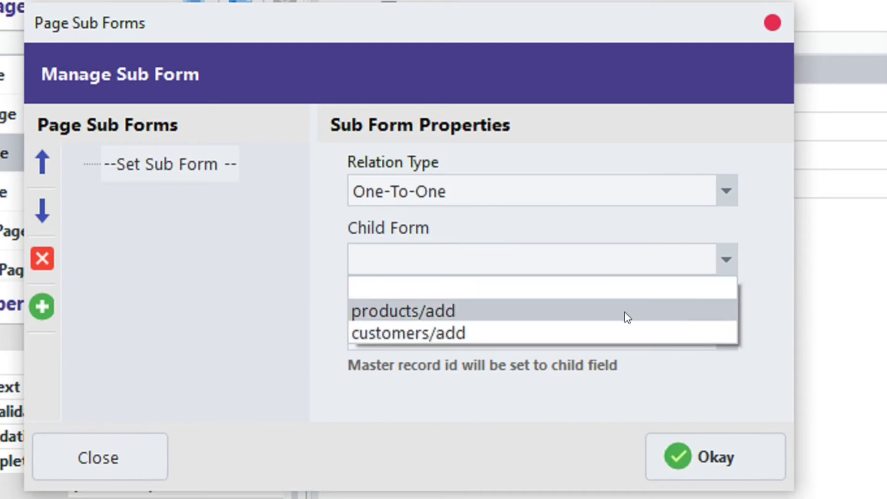
{"action": "left_click", "coordinate": [544, 317]}
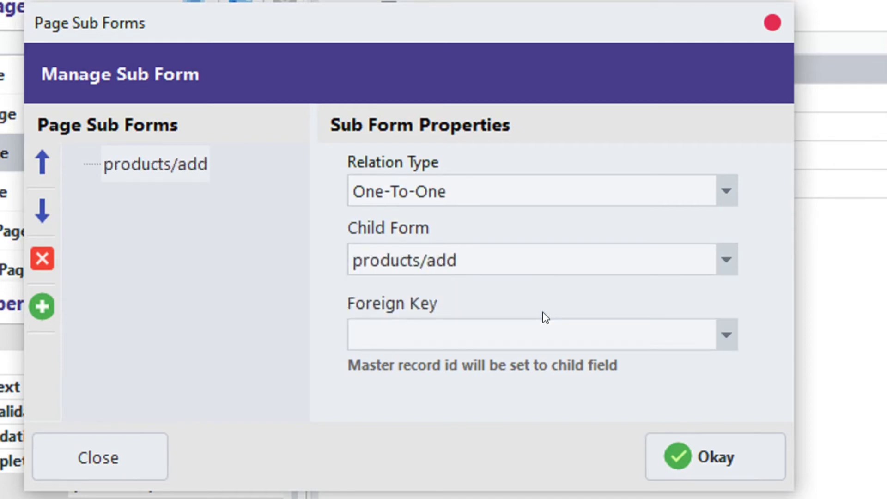
{"action": "left_click", "coordinate": [724, 261]}
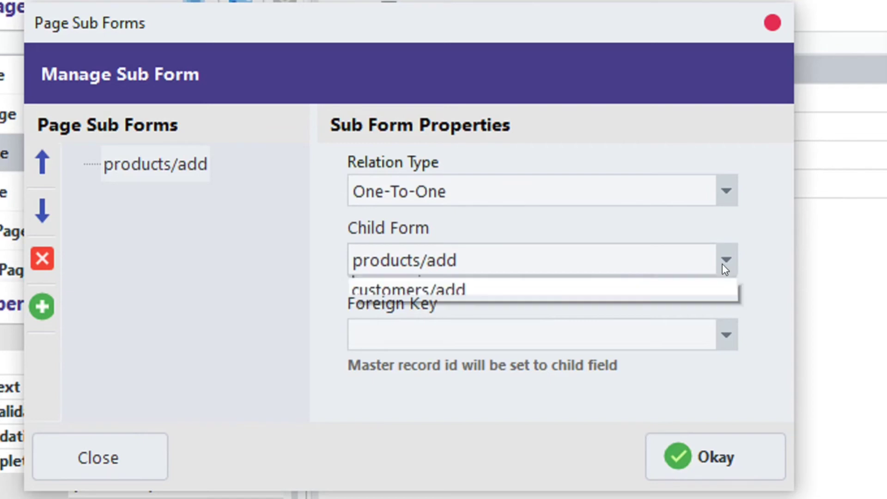
{"action": "left_click", "coordinate": [648, 332]}
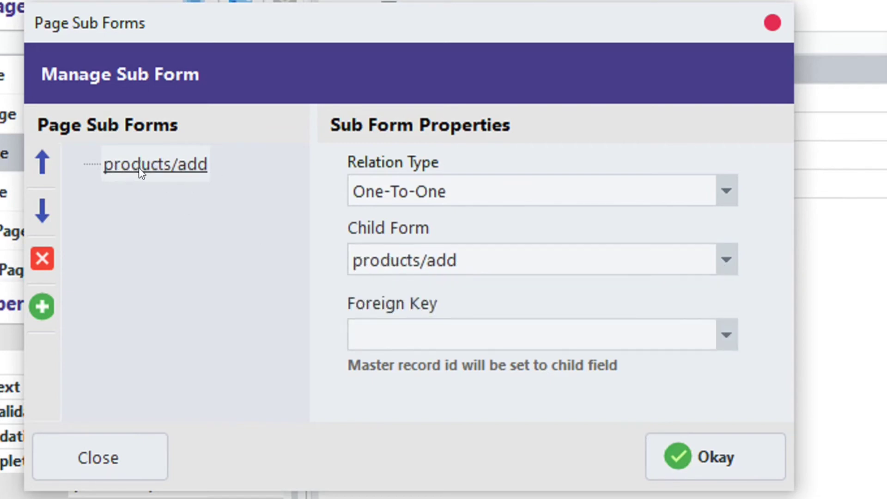
- Set the sub form's child form to customers/add with customer_id as the foreign key, and accept the sub form settings
{"action": "left_click", "coordinate": [404, 264]}
{"action": "left_click", "coordinate": [405, 333]}
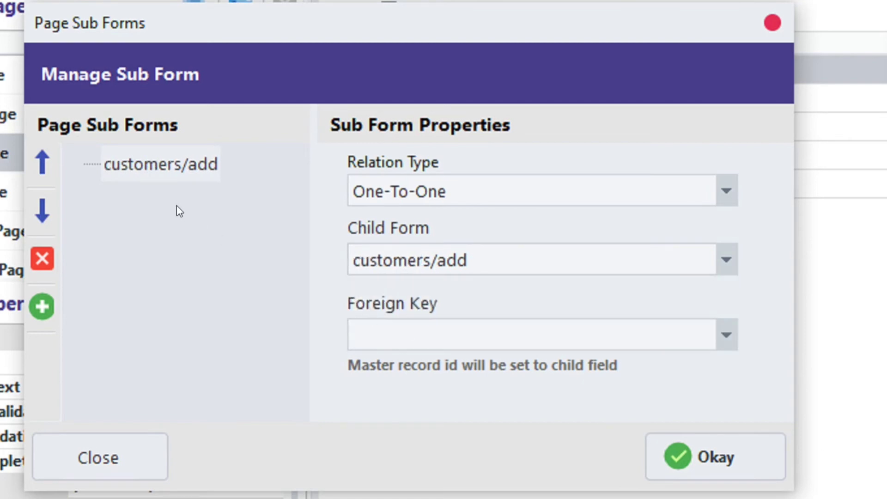
{"action": "left_click", "coordinate": [428, 337]}
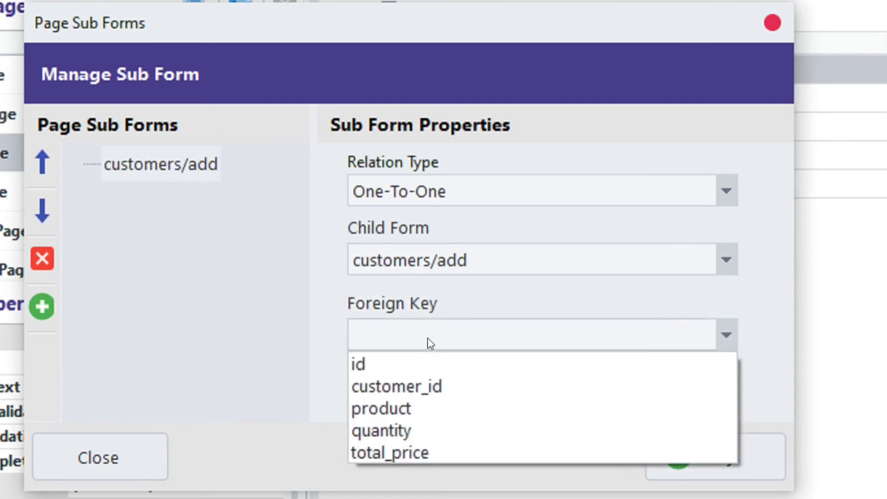
{"action": "left_click", "coordinate": [431, 392]}
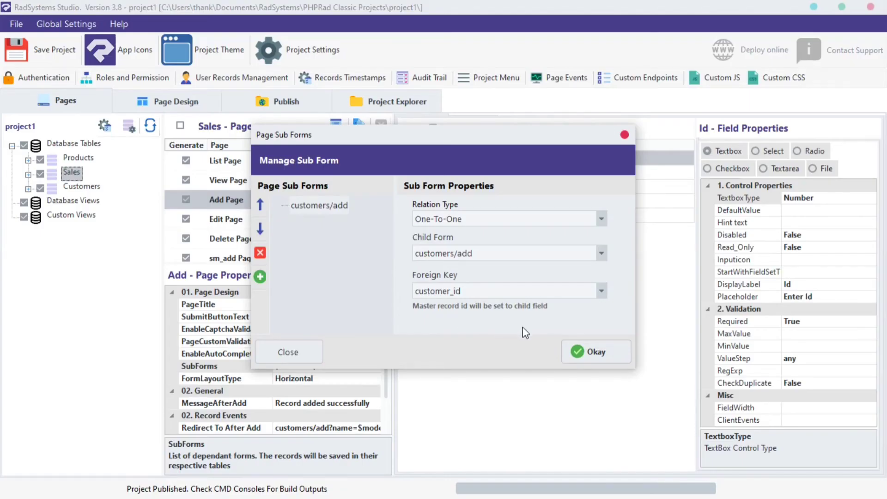
{"action": "left_click", "coordinate": [576, 354]}
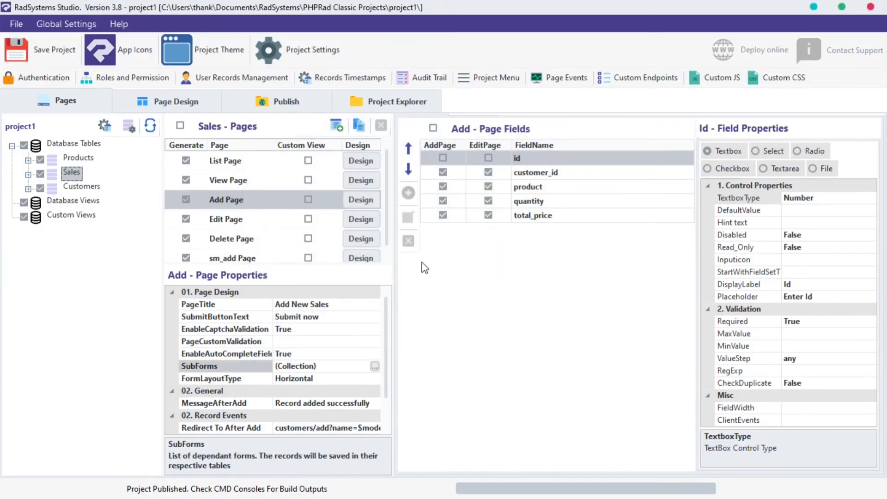
- Publish the project, switch to Microsoft Edge and reload the Add New Sales page
{"action": "left_click", "coordinate": [285, 110]}
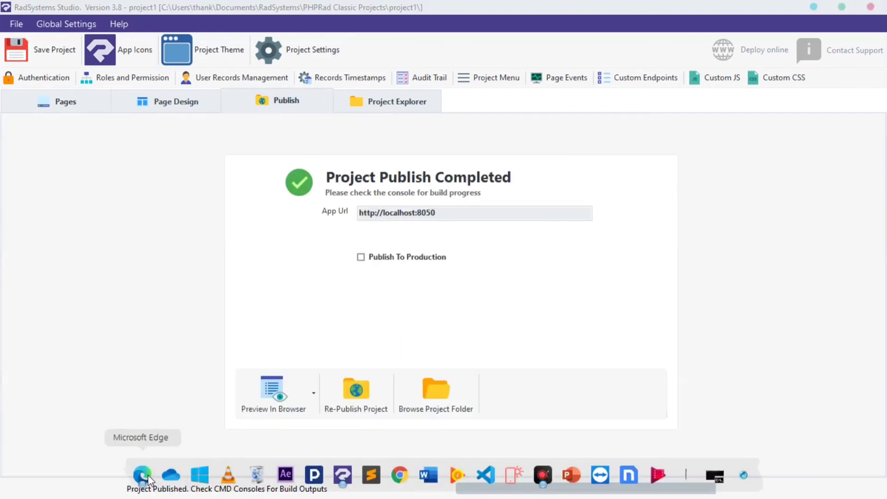
{"action": "left_click", "coordinate": [142, 473]}
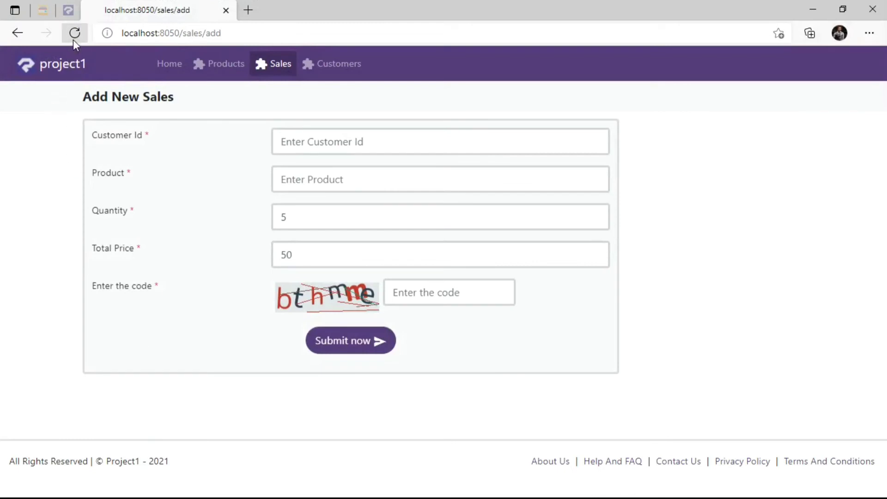
{"action": "left_click", "coordinate": [73, 39]}
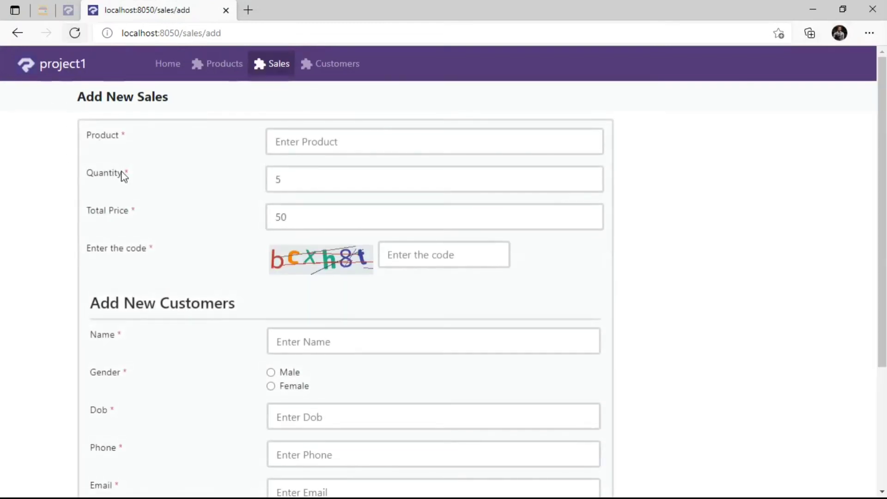
{"action": "triple_click", "coordinate": [126, 104]}
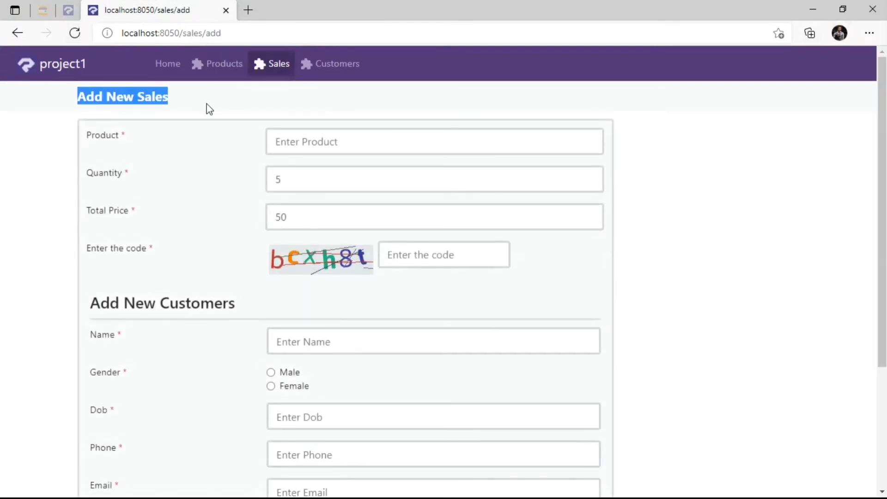
- Enter milk as the product in the Add New Sales form
{"action": "left_click", "coordinate": [292, 141]}
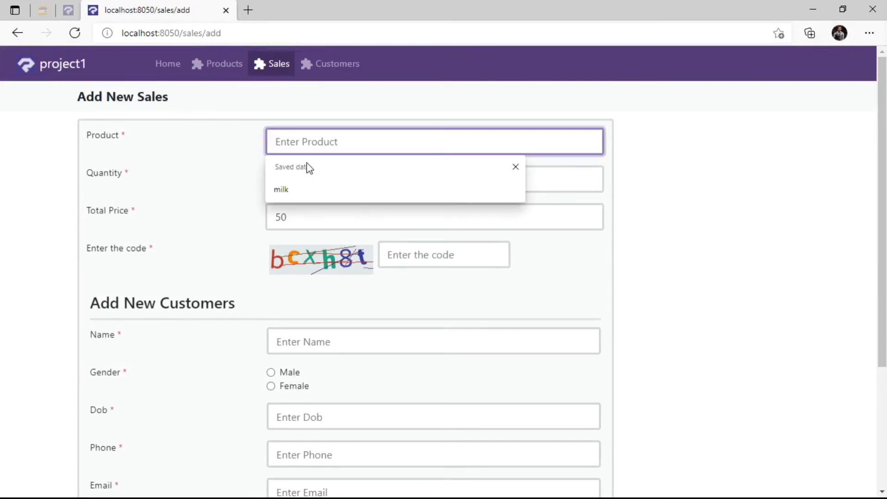
{"action": "left_click", "coordinate": [301, 187]}
{"action": "scroll", "coordinate": [306, 188], "scroll_direction": "down", "scroll_amount": 3}
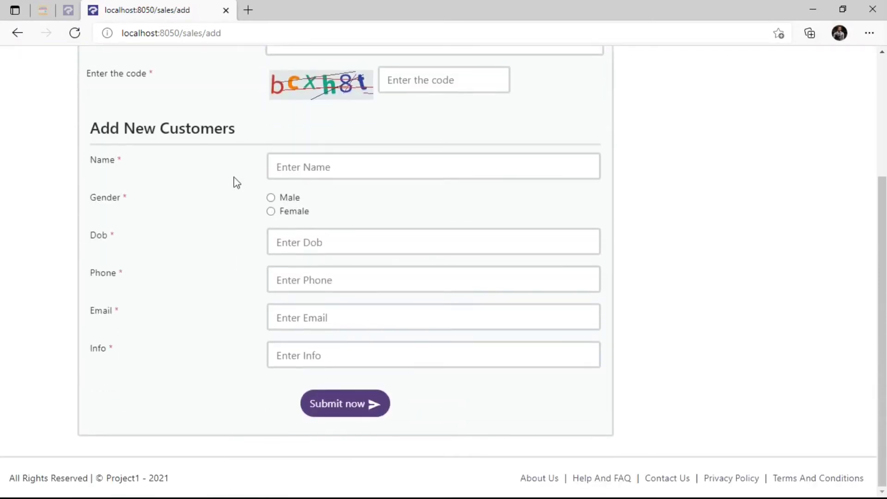
- Fill in the Add New Customers sub form with the customer's name, gender Male, date of birth, phone, email, and gejk as info
{"action": "left_click", "coordinate": [320, 174]}
{"action": "type", "text": "john"}
{"action": "left_click", "coordinate": [271, 197]}
{"action": "left_click", "coordinate": [283, 242]}
{"action": "type", "text": "28/jun"}
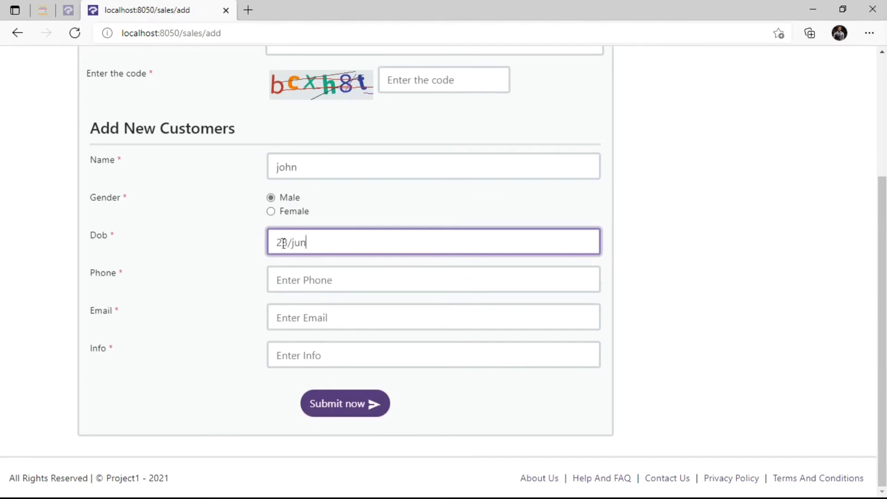
{"action": "left_click", "coordinate": [303, 281]}
{"action": "left_click", "coordinate": [324, 321]}
{"action": "left_click", "coordinate": [325, 358]}
{"action": "type", "text": "gejk"}
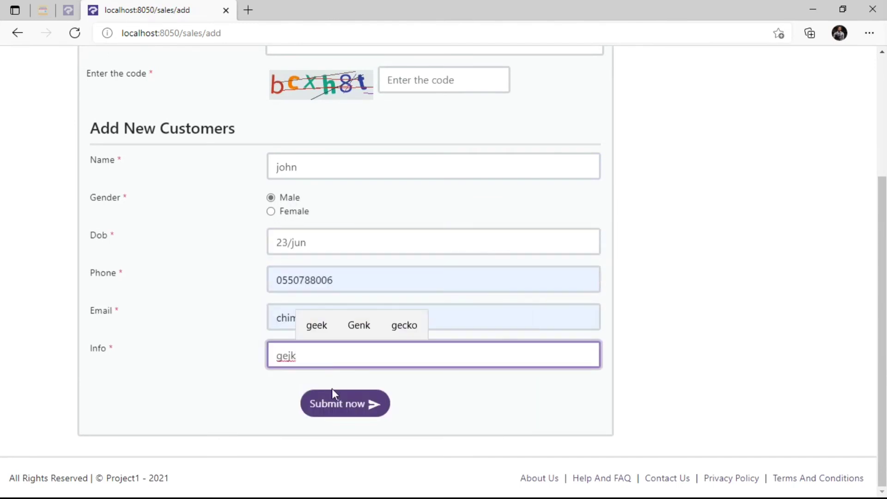
- Enter the captcha code in the Add New Sales form and submit the form
{"action": "left_click", "coordinate": [346, 413]}
{"action": "left_click", "coordinate": [393, 258]}
{"action": "type", "text": "bcx"}
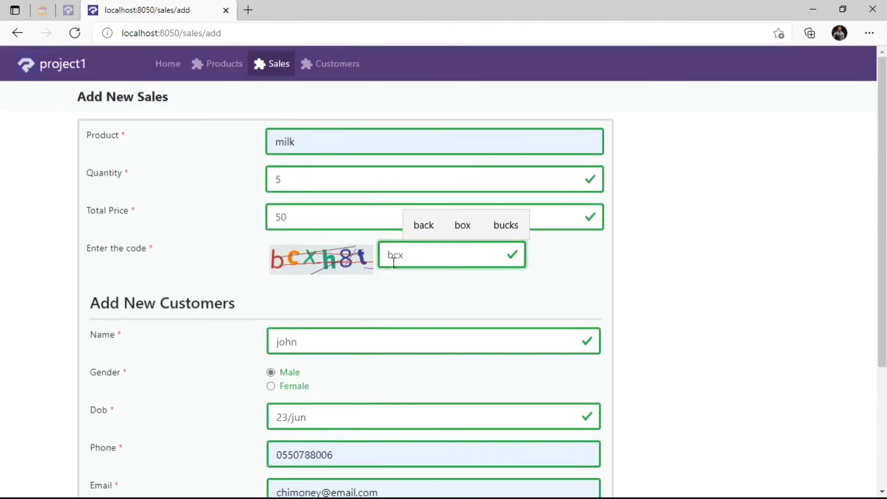
{"action": "type", "text": "h8t"}
{"action": "key", "text": "Return"}
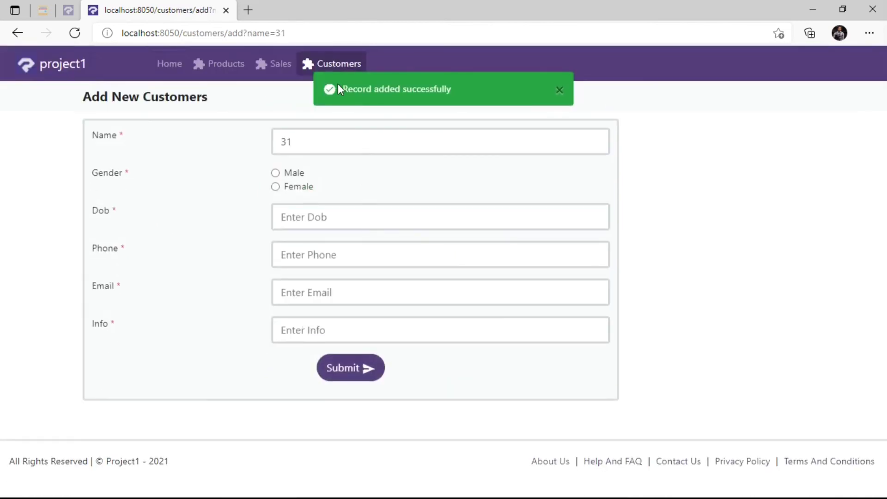
- Examine the Customers list and the Sales list for the records saved from the combined form
{"action": "key", "text": "ctrl+a"}
{"action": "left_click", "coordinate": [481, 91]}
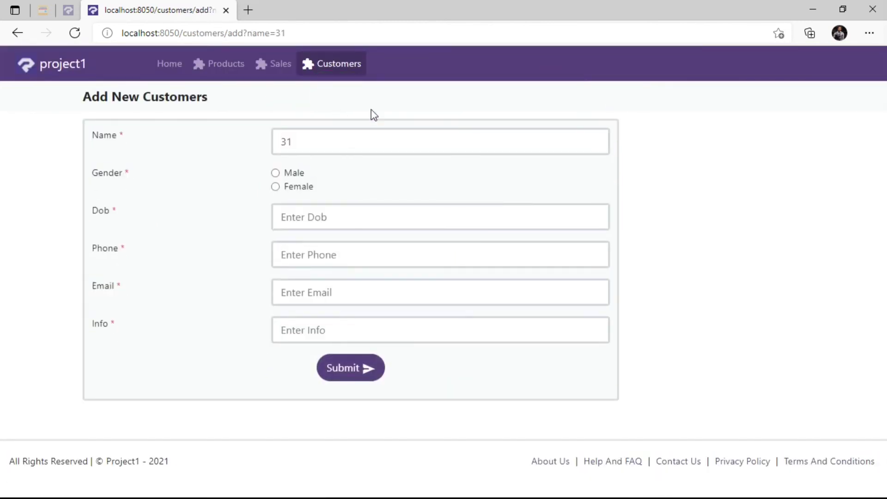
{"action": "left_click", "coordinate": [318, 67]}
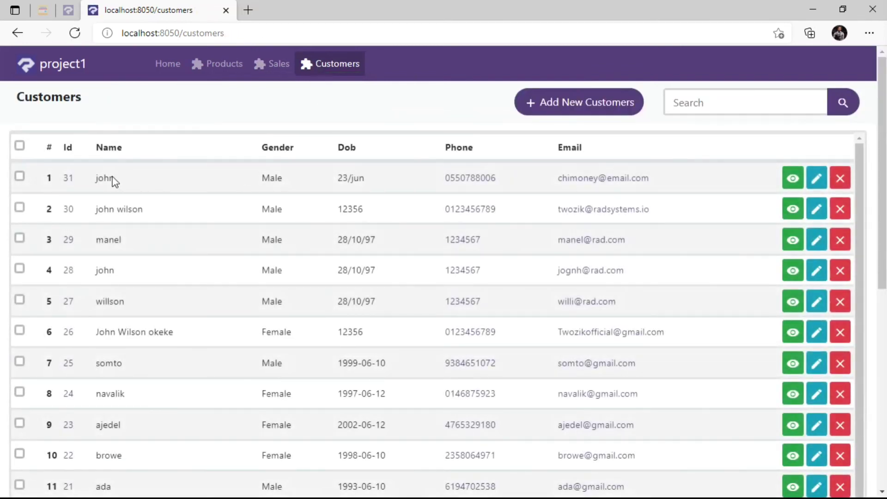
{"action": "left_click_drag", "start_coordinate": [97, 182], "coordinate": [164, 184]}
{"action": "left_click", "coordinate": [279, 65]}
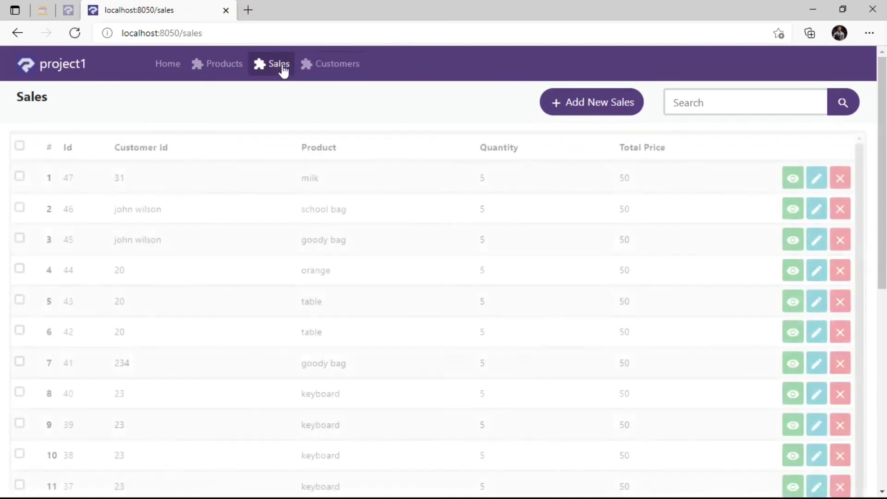
{"action": "double_click", "coordinate": [317, 183]}
- Switch back to RadSystems Studio and change the Add page's FormLayoutType so the labels sit above the fields
{"action": "key", "text": "alt+Tab"}
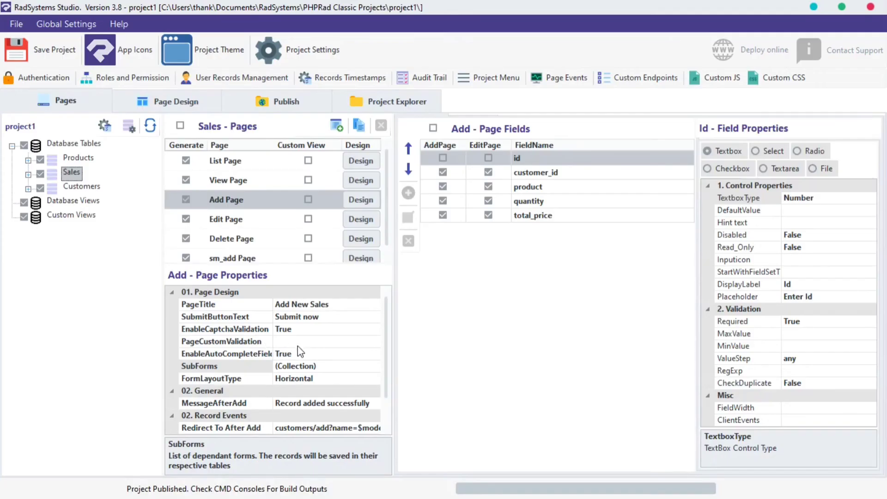
{"action": "left_click", "coordinate": [325, 382]}
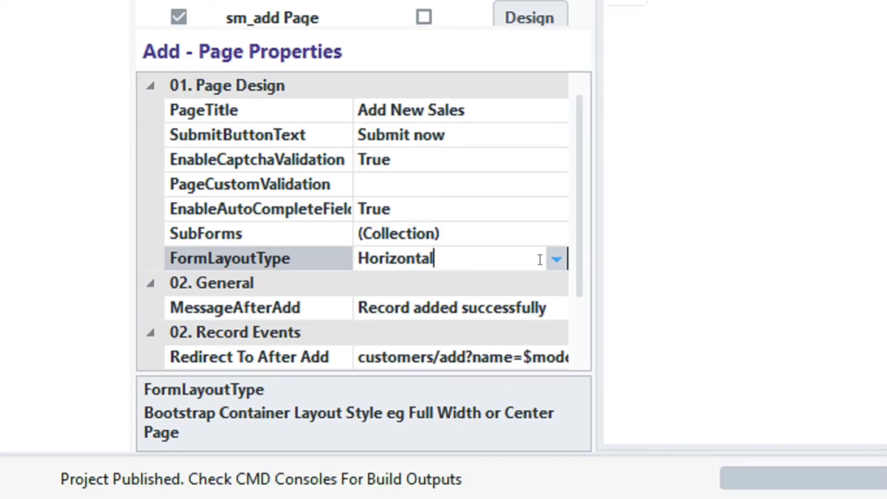
{"action": "left_click", "coordinate": [556, 259]}
{"action": "left_click", "coordinate": [402, 311]}
- Publish the project and examine the new layout of the Add New Sales form in the browser
{"action": "left_click", "coordinate": [279, 102]}
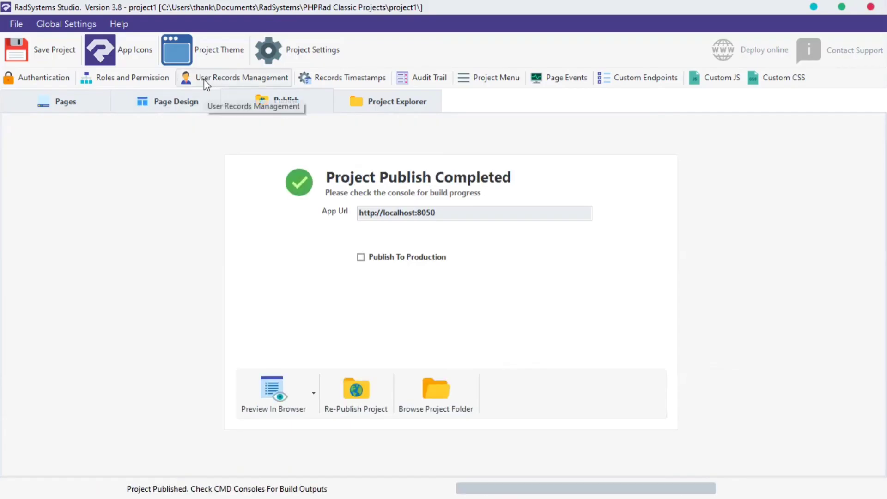
{"action": "left_click", "coordinate": [567, 112]}
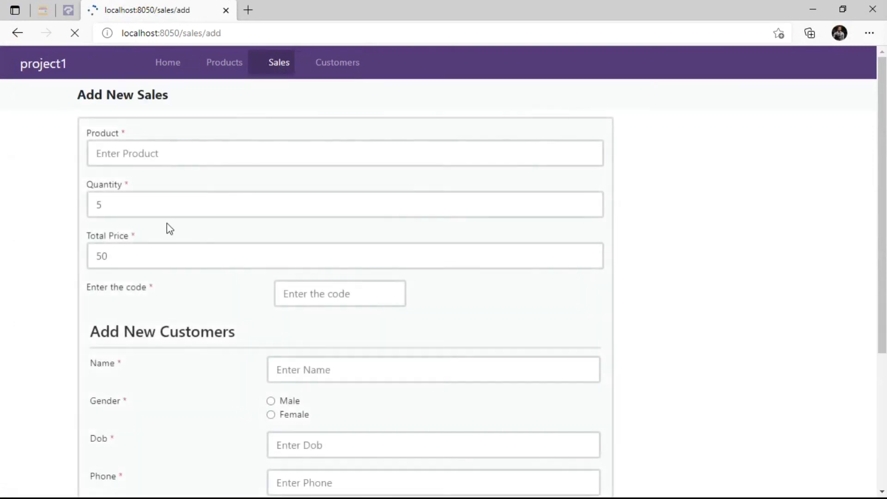
{"action": "left_click_drag", "start_coordinate": [89, 138], "coordinate": [102, 279]}
{"action": "left_click", "coordinate": [102, 284]}
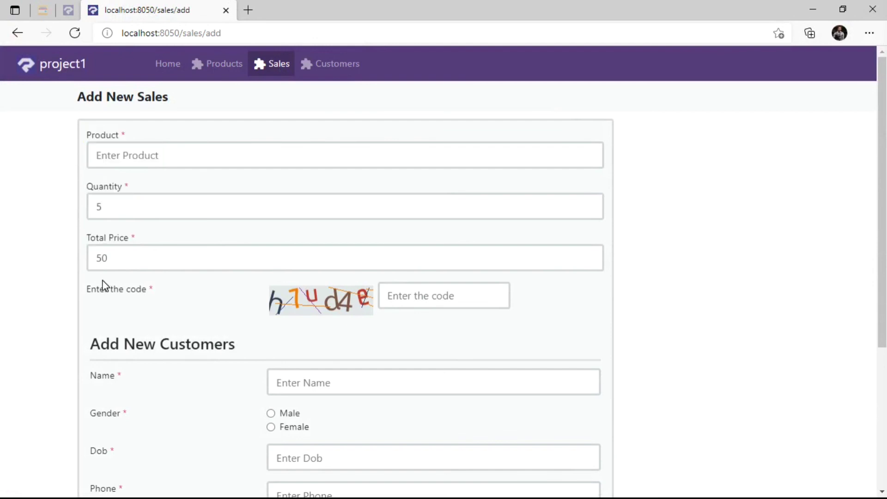
{"action": "scroll", "coordinate": [103, 284], "scroll_direction": "down", "scroll_amount": 4}
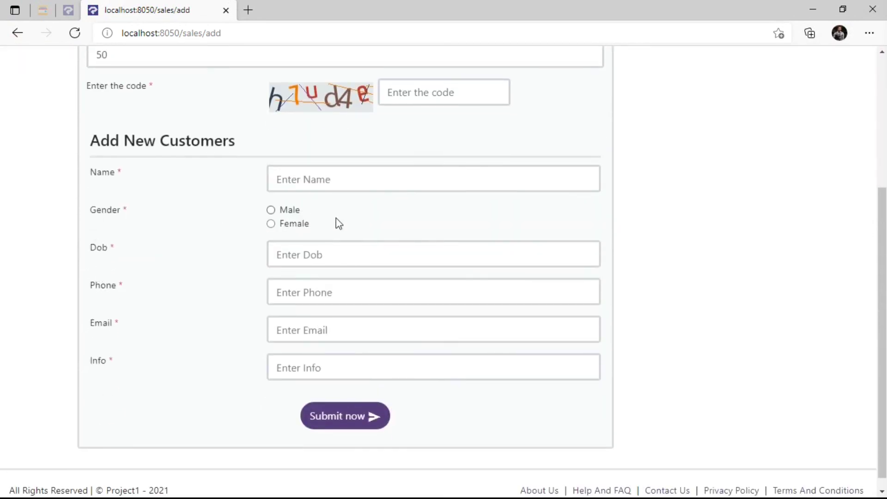
{"action": "scroll", "coordinate": [149, 370], "scroll_direction": "up", "scroll_amount": 5}
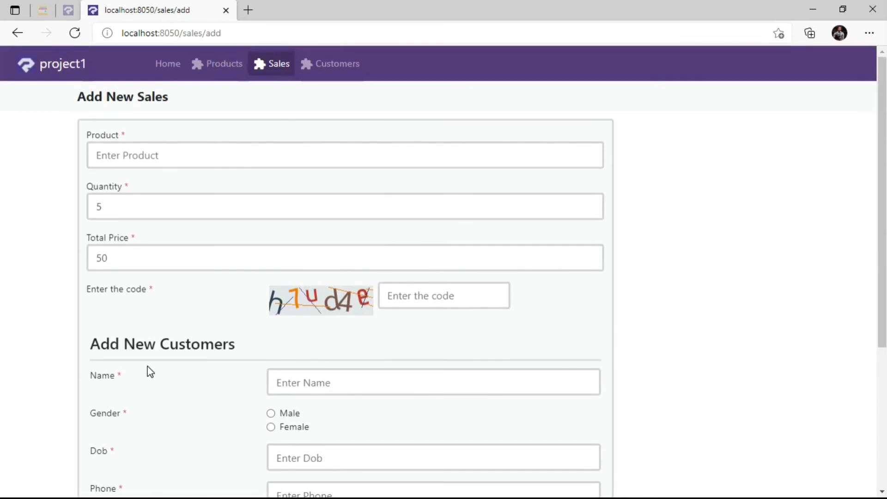